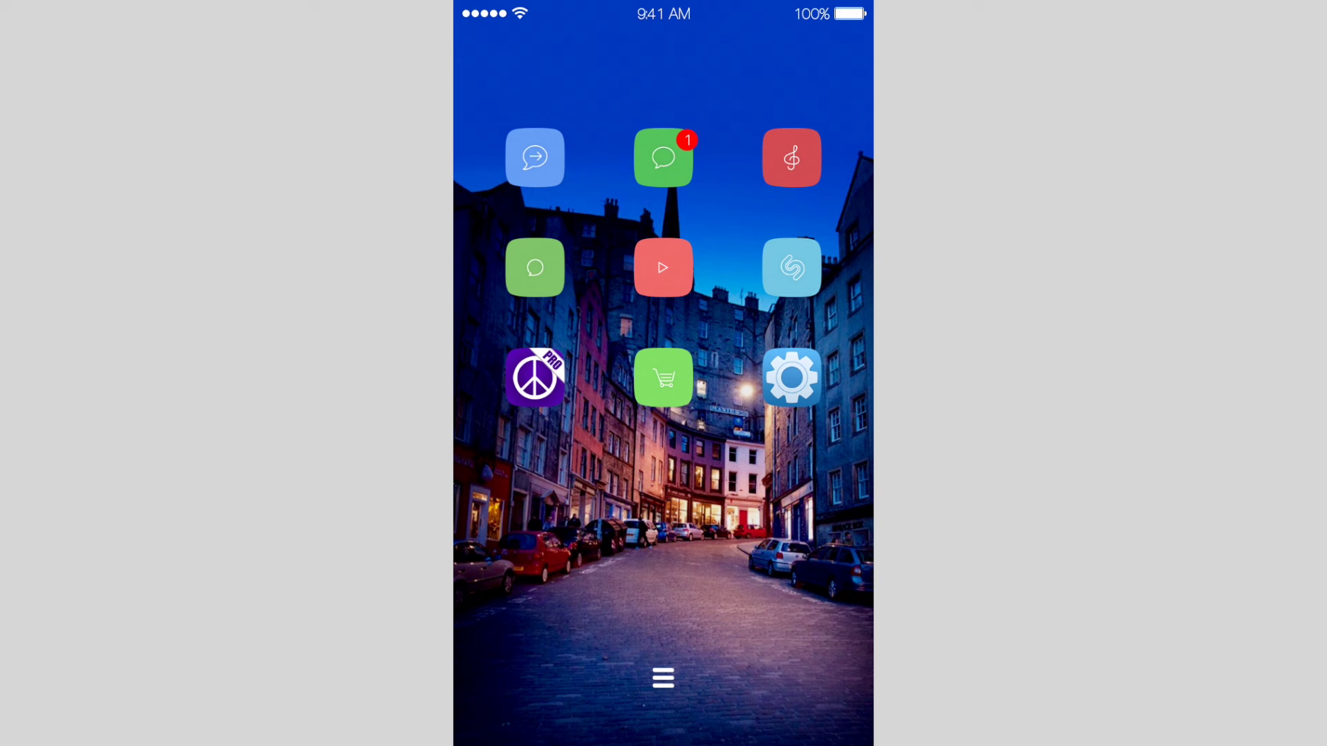
- Open the alphabetical Apps drawer from the hamburger button
click(663, 678)
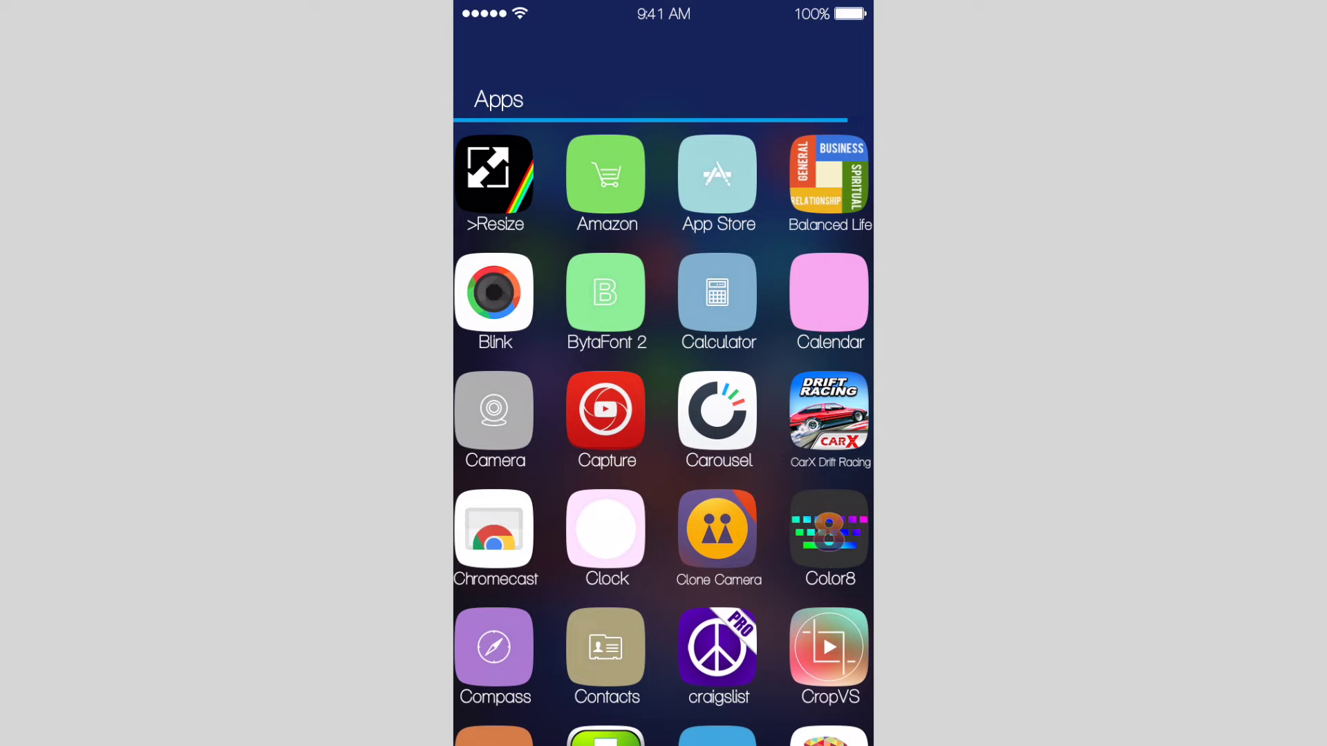
scroll(662, 439, down, 3)
scroll(662, 438, down, 3)
scroll(662, 439, down, 3)
scroll(663, 439, down, 3)
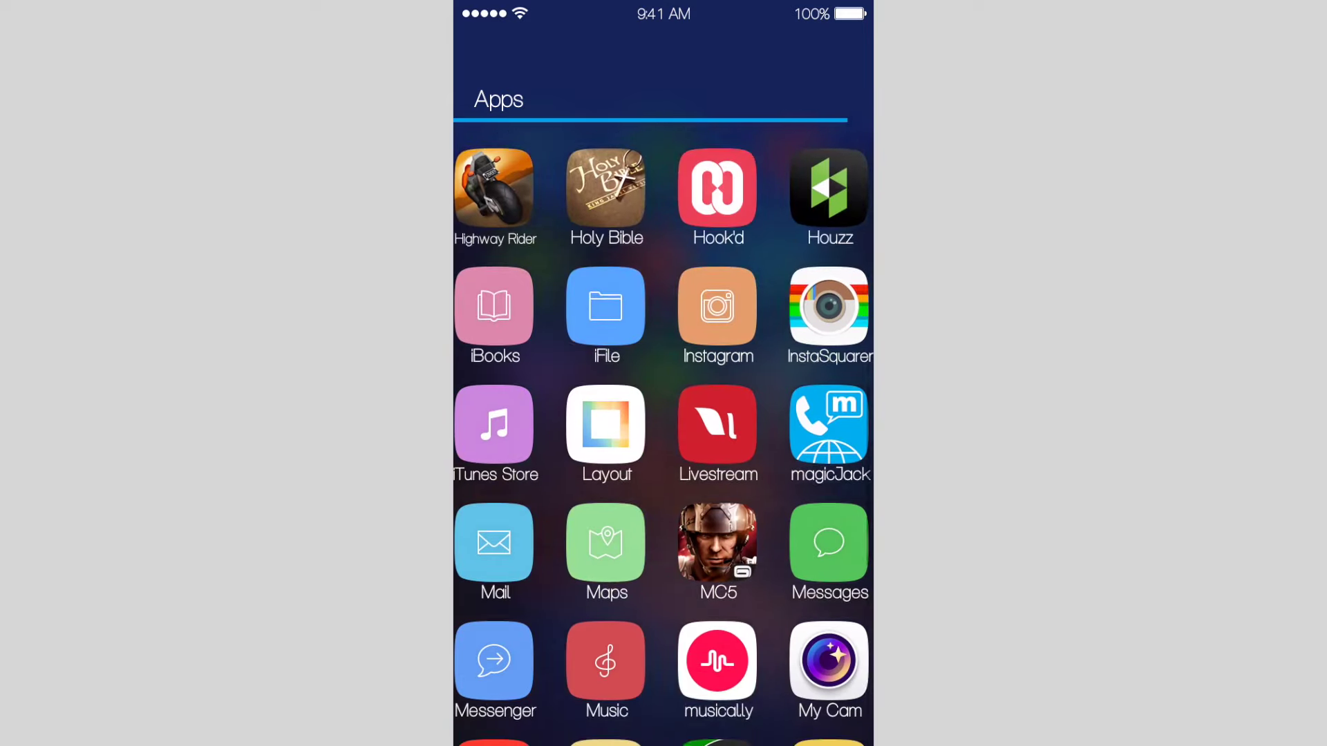
scroll(664, 438, down, 3)
scroll(663, 438, down, 3)
scroll(664, 439, down, 3)
scroll(663, 438, down, 3)
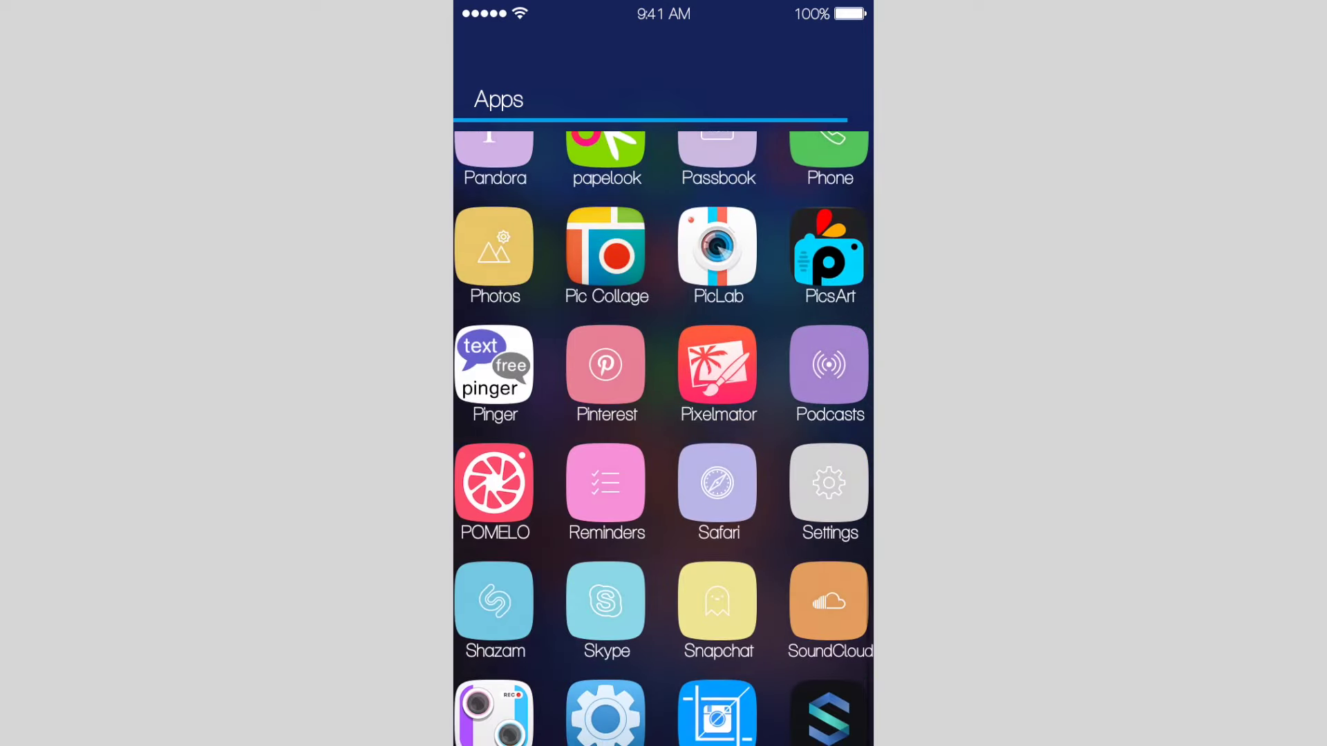
scroll(664, 438, down, 2)
scroll(663, 439, down, 3)
scroll(664, 438, down, 1)
scroll(664, 438, up, 1)
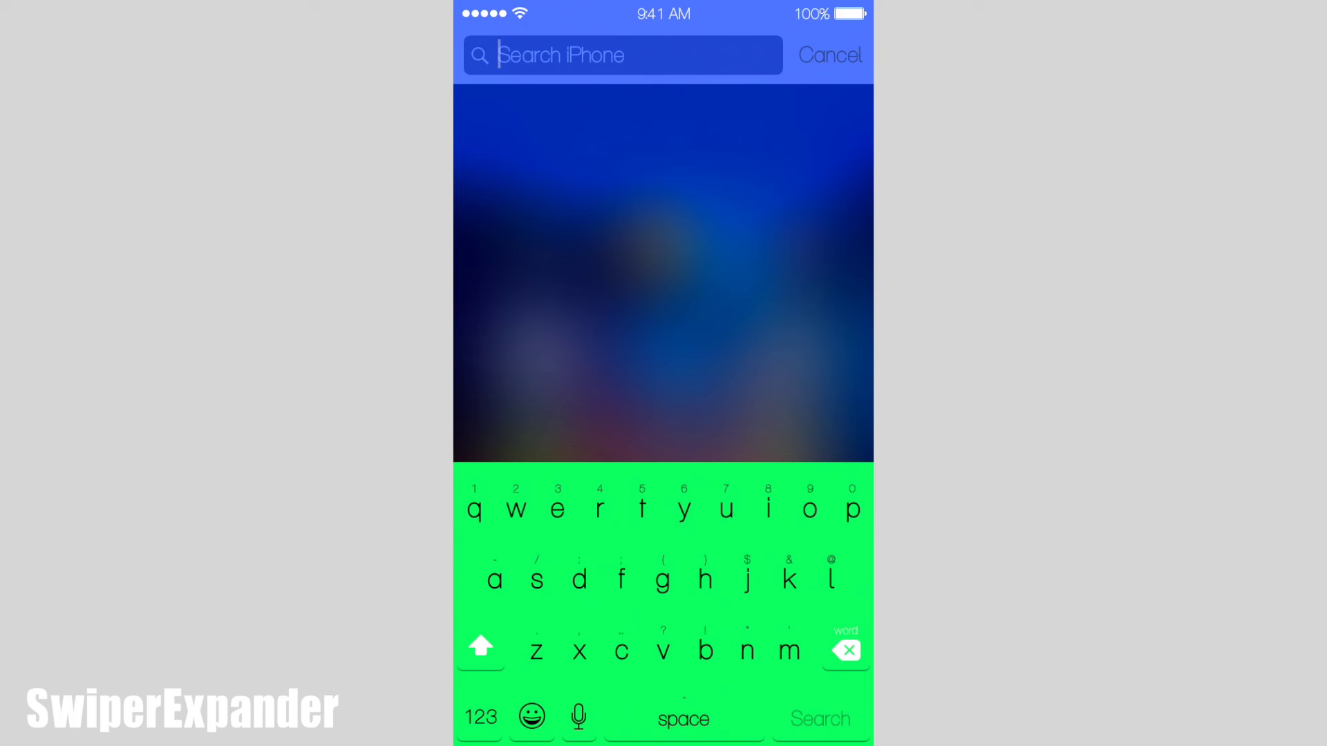
text(6)
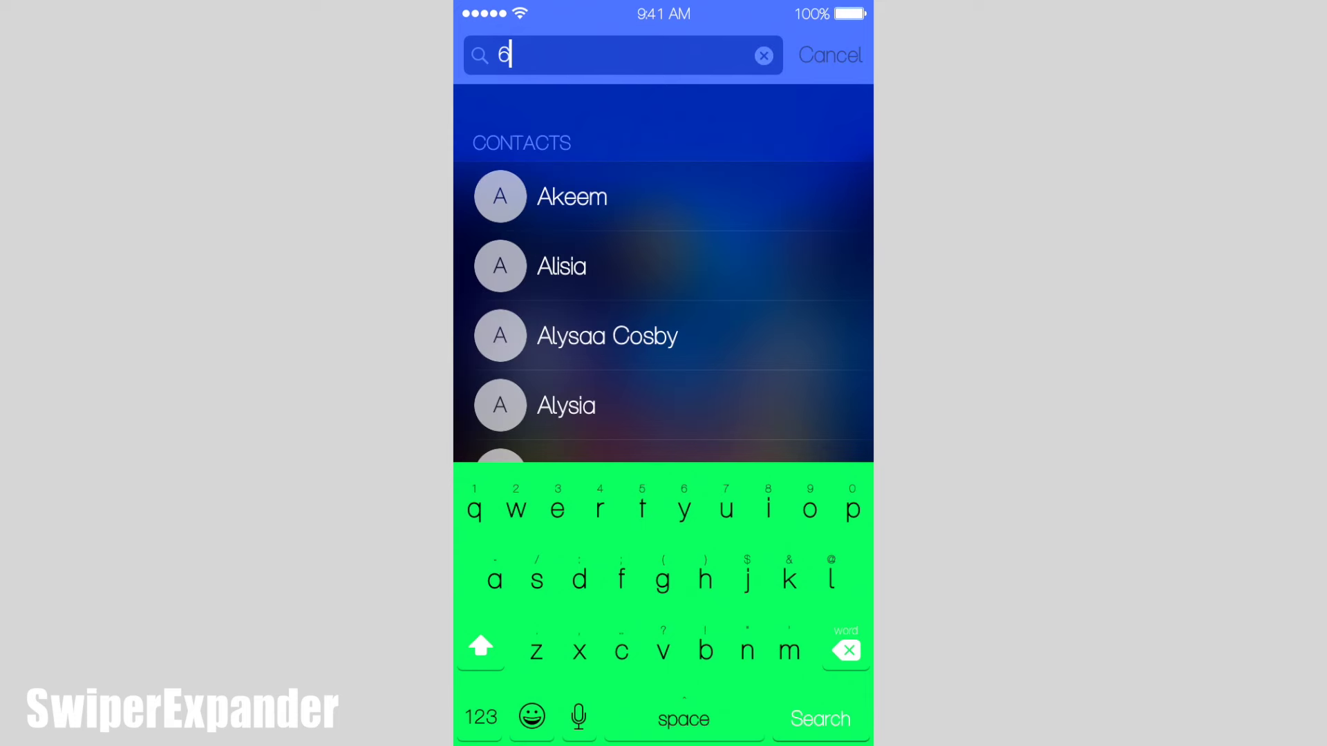
text(7)
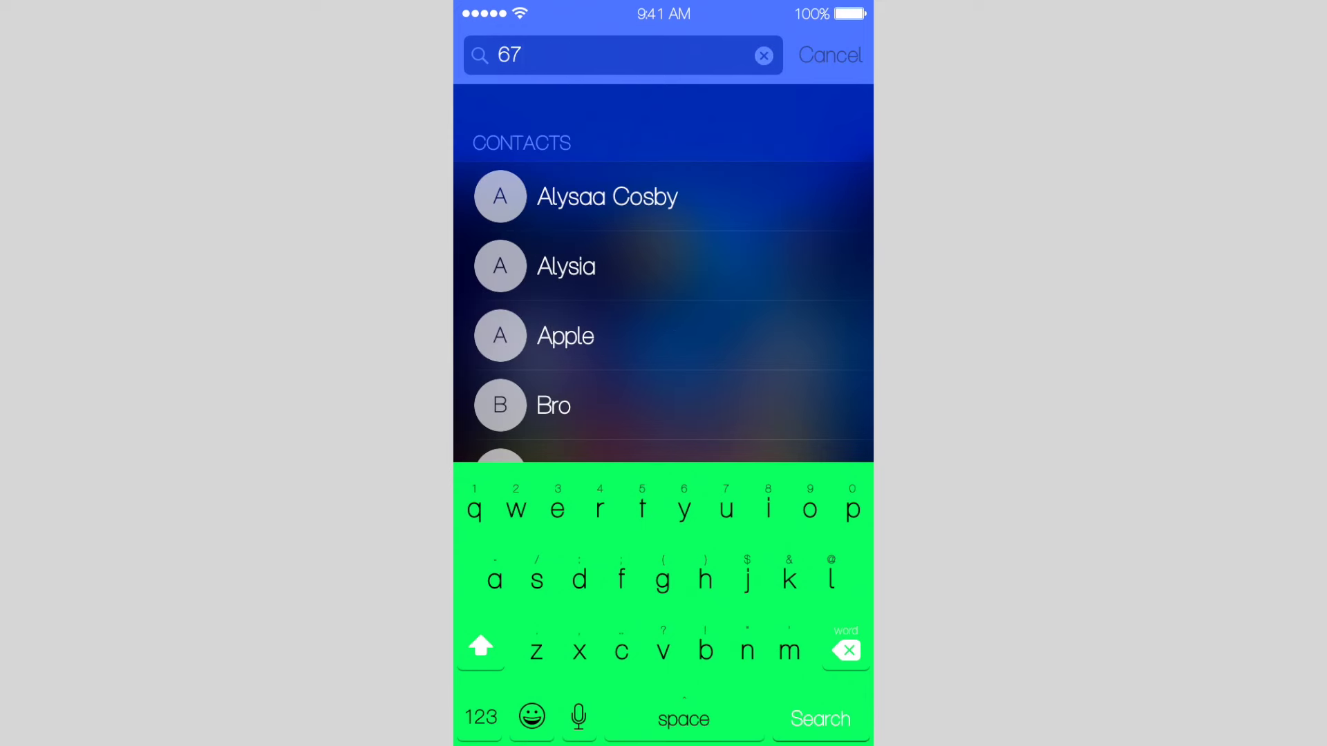
- Toggle the search keyboard to the numbers layout and back to letters
click(481, 718)
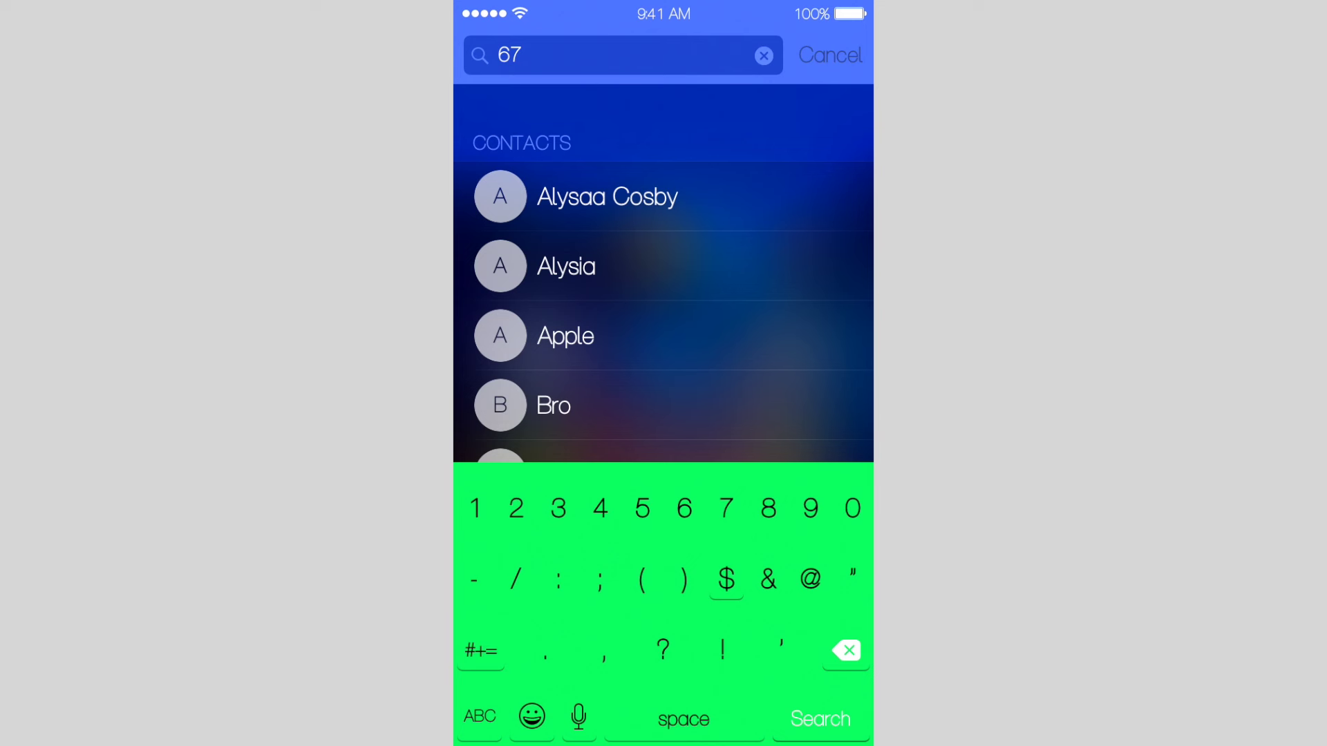
click(480, 717)
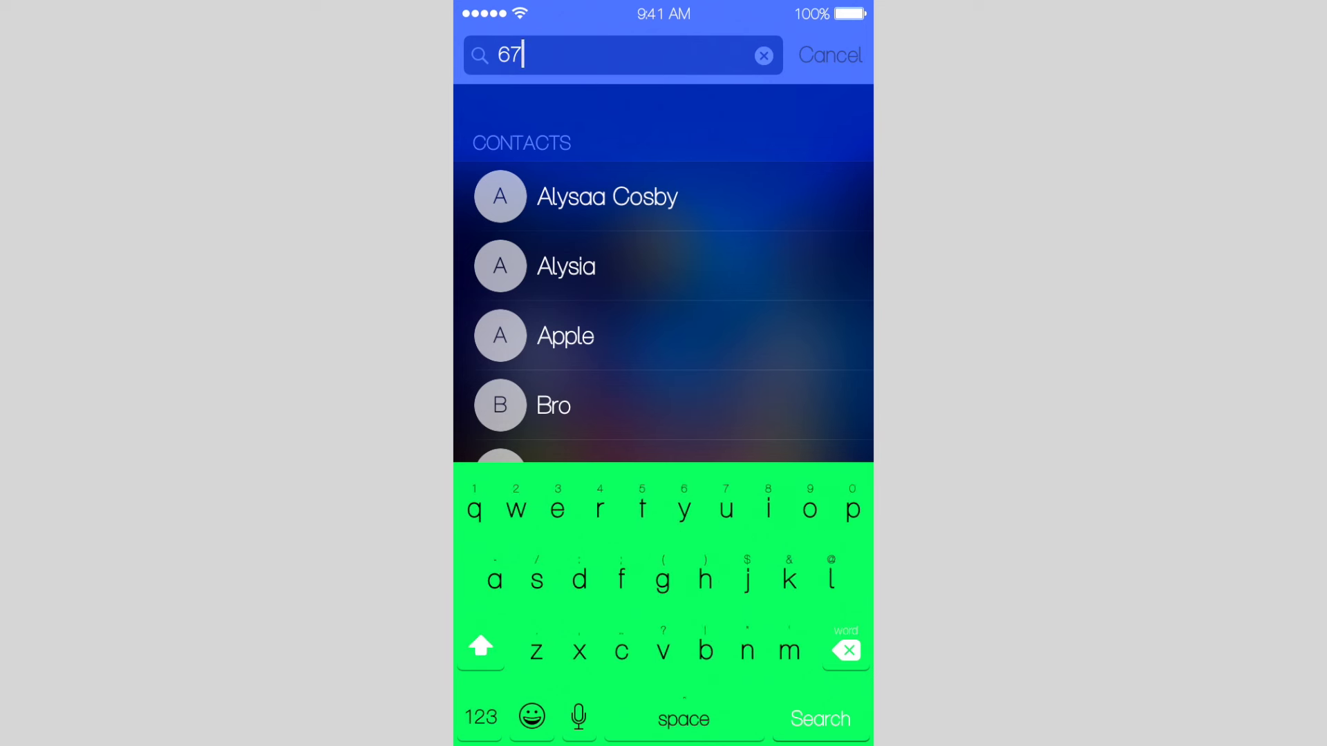
text(0)
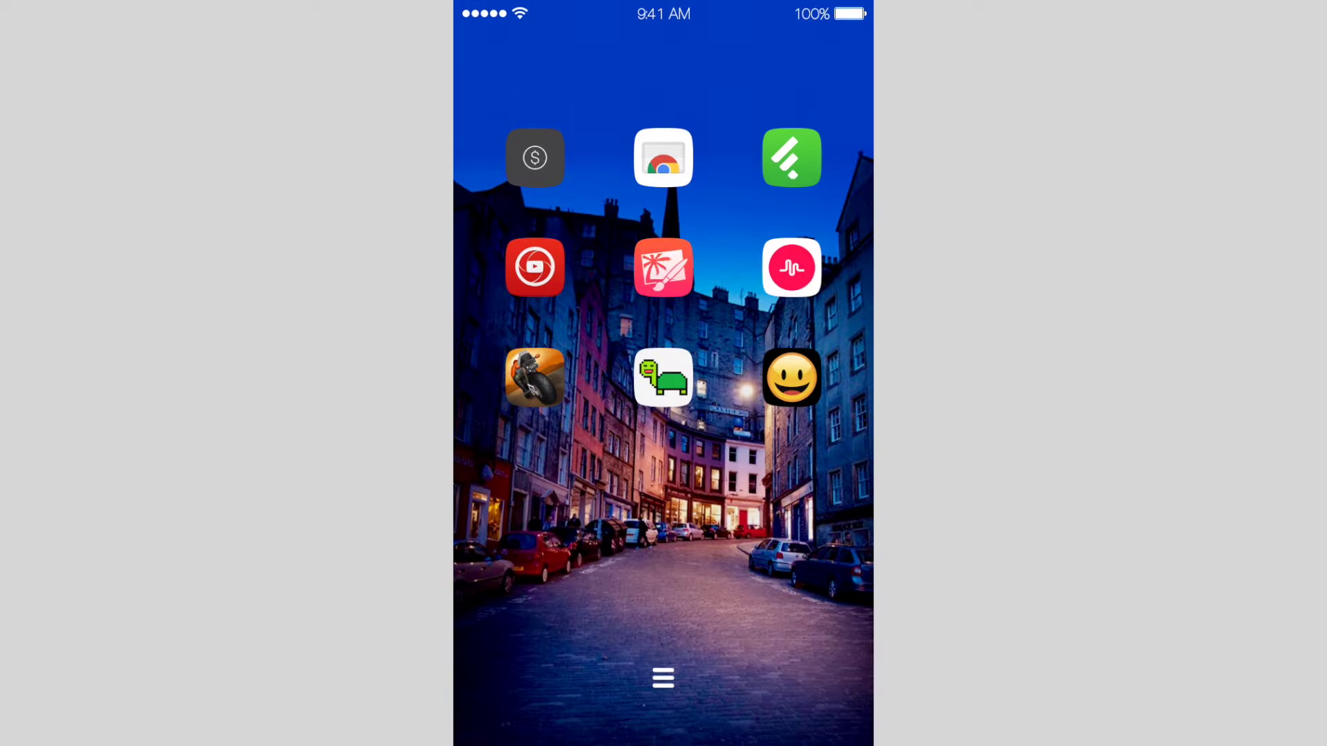